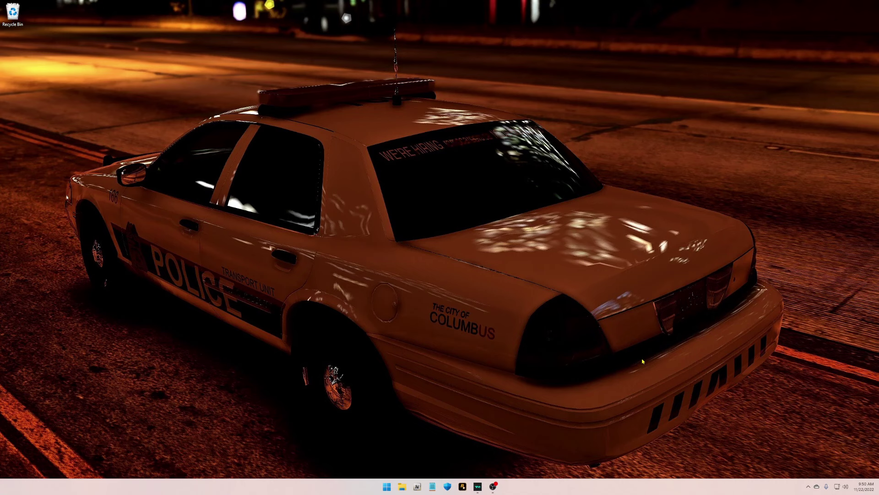
# Open the Epic Games GTAV folder and the Steam Grand Theft Auto V folder, leaving only the GTAV window on the desktop.
pyautogui.rightClick(402, 487)
pyautogui.click(397, 410)
pyautogui.rightClick(402, 487)
pyautogui.click(387, 411)
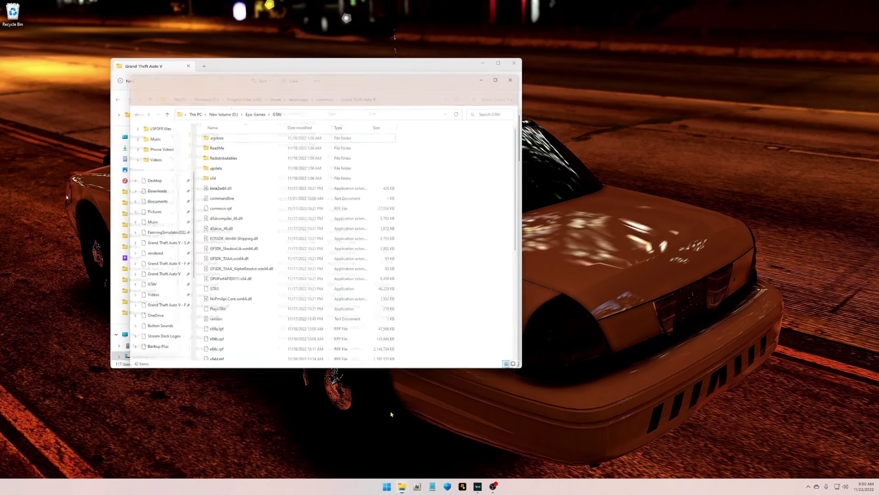
pyautogui.moveTo(416, 78); pyautogui.dragTo(371, 88)
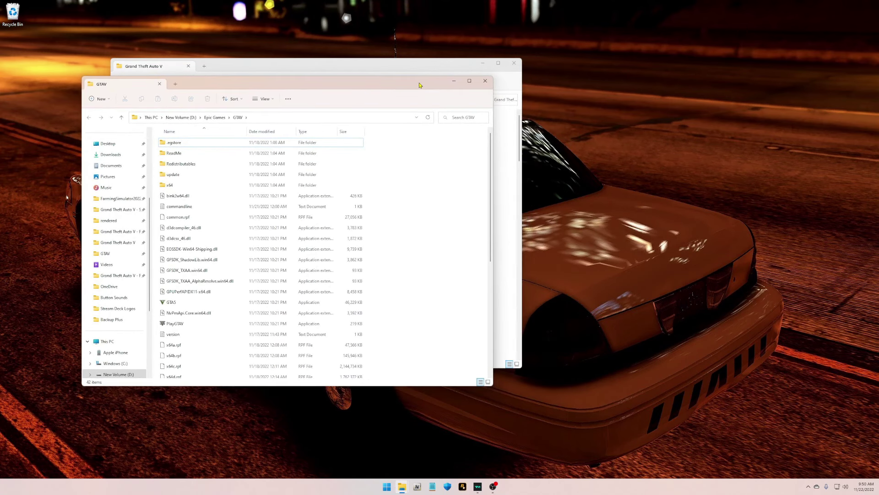
pyautogui.click(482, 63)
pyautogui.moveTo(334, 83); pyautogui.dragTo(284, 71)
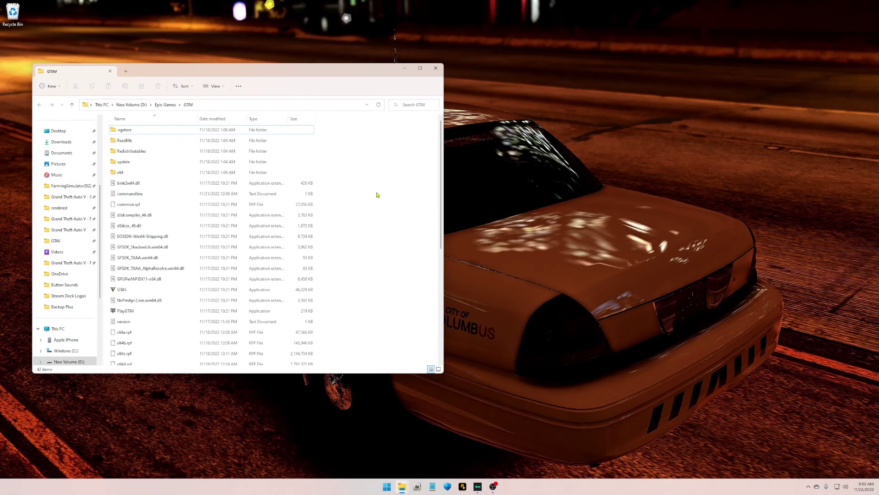
# Create a new folder on the desktop named Bacakup Epics.
pyautogui.rightClick(605, 231)
pyautogui.click(578, 200)
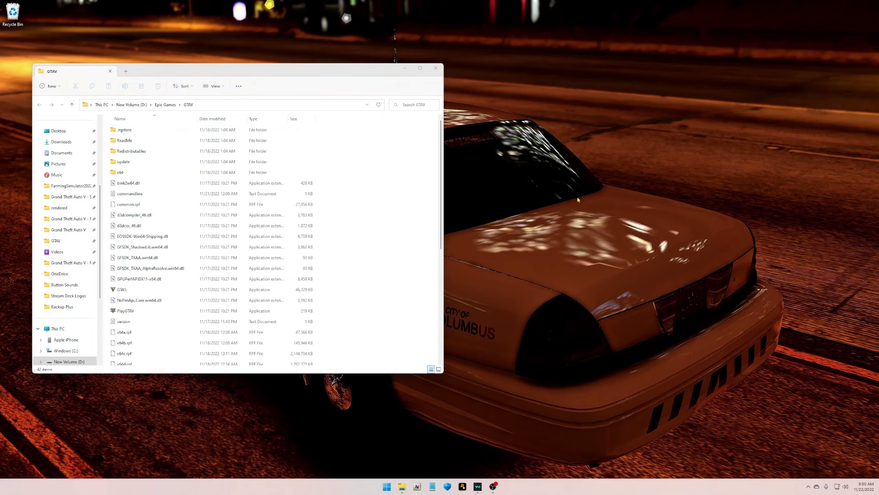
pyautogui.rightClick(597, 258)
pyautogui.moveTo(678, 309)
pyautogui.click(713, 313)
pyautogui.write('ba')
pyautogui.press('BackSpace')
pyautogui.press('BackSpace')
pyautogui.press('BackSpace')
pyautogui.write('Bacakup Epics')
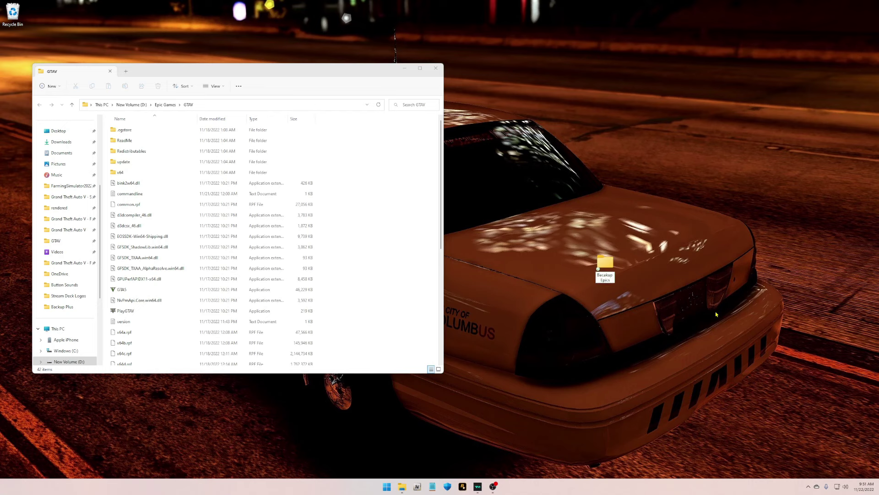
pyautogui.press('Return')
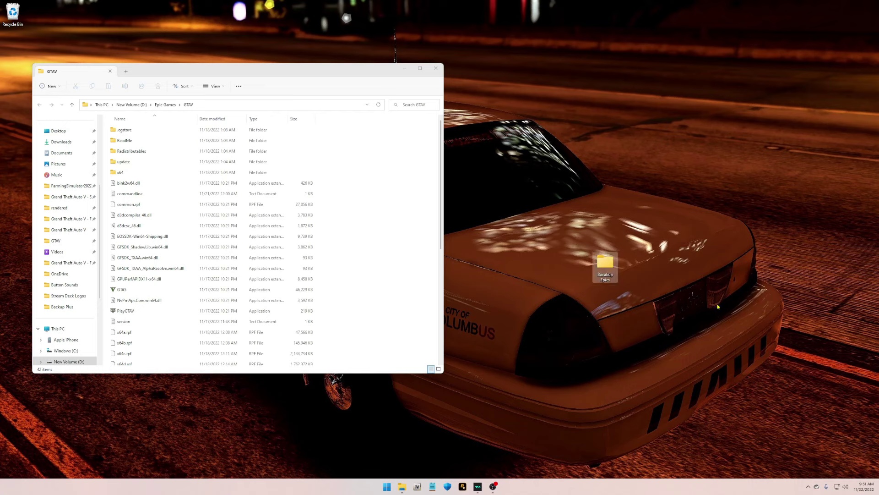
# Correct the new folder's name to Backup Epics and move it to the desktop's upper-right corner.
pyautogui.click(604, 281)
pyautogui.write('B')
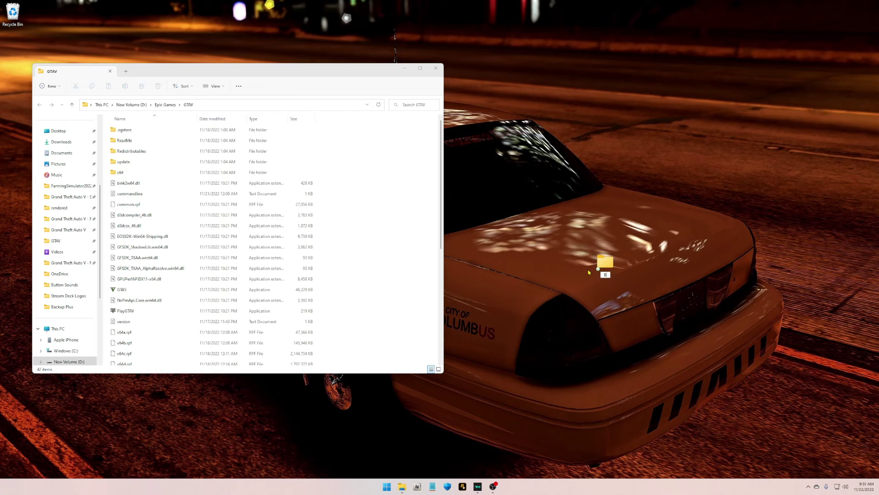
pyautogui.write('ackup Epics')
pyautogui.press('Return')
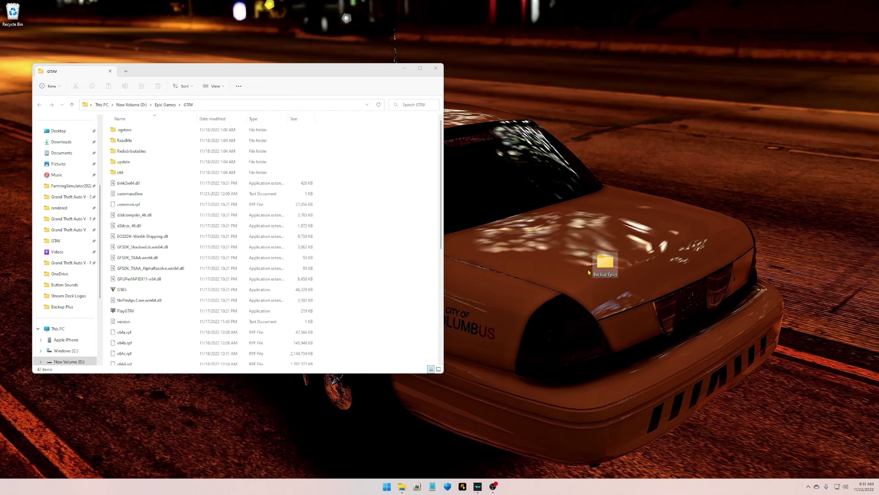
pyautogui.moveTo(598, 265); pyautogui.dragTo(840, 17)
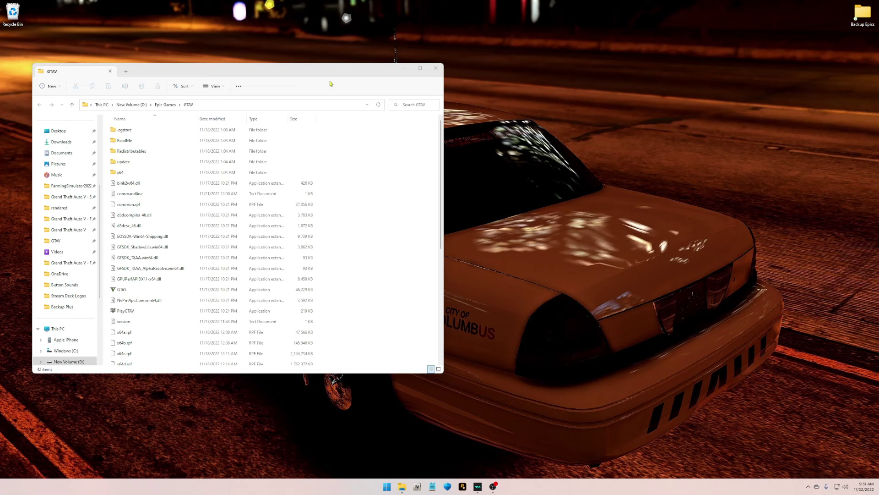
# Copy the GTA5 and PlayGTAV applications from the Epic Games GTAV folder.
pyautogui.moveTo(315, 73); pyautogui.dragTo(318, 57)
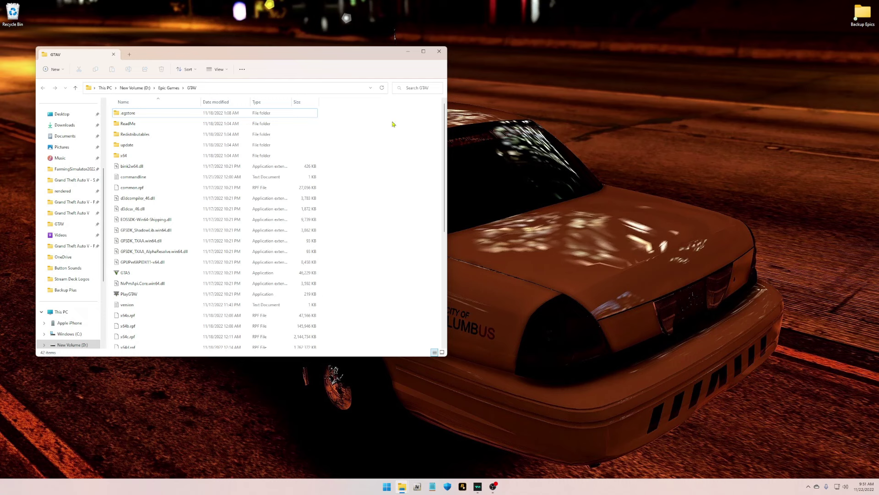
pyautogui.scroll(-2, 445, 133)
pyautogui.scroll(2, 445, 133)
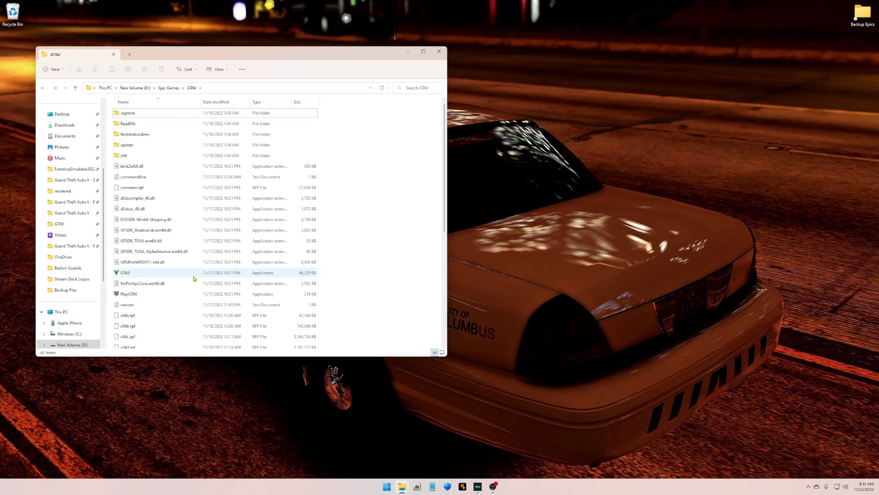
pyautogui.click(161, 276)
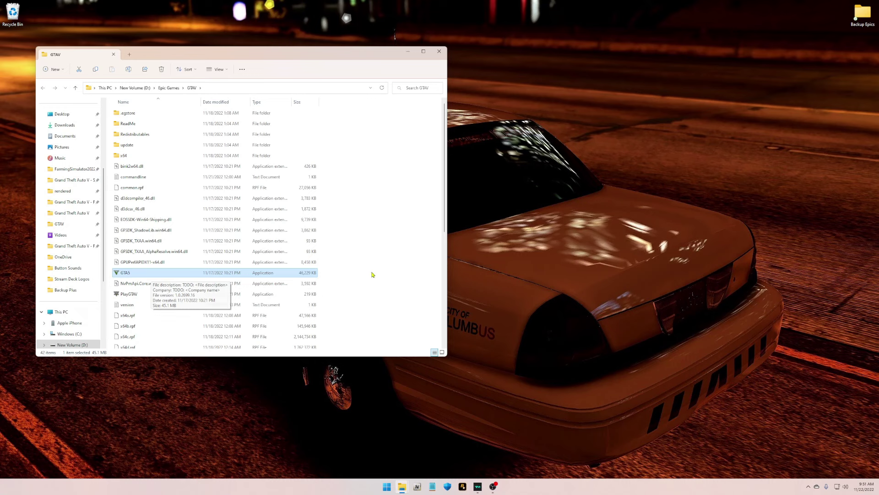
pyautogui.keyDown('ctrl'); pyautogui.click(138, 296); pyautogui.keyUp('ctrl')
pyautogui.scroll(-5, 394, 229)
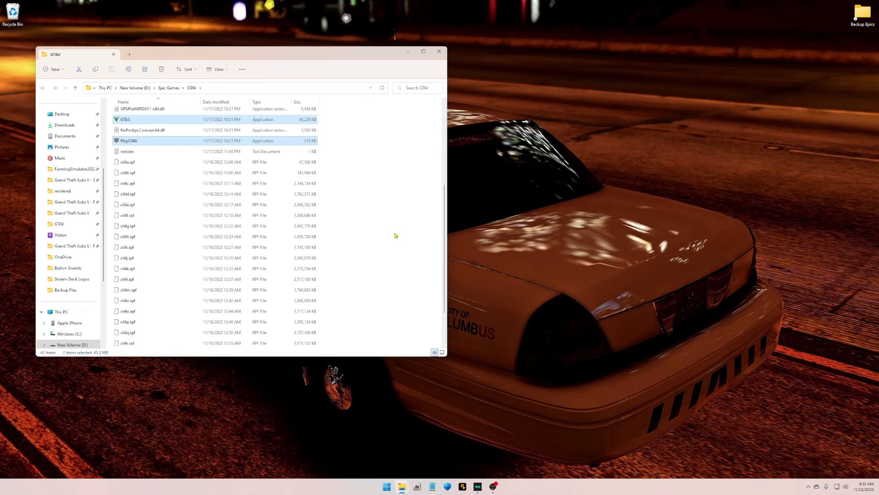
pyautogui.scroll(3, 395, 242)
pyautogui.scroll(3, 396, 242)
pyautogui.scroll(-3, 395, 243)
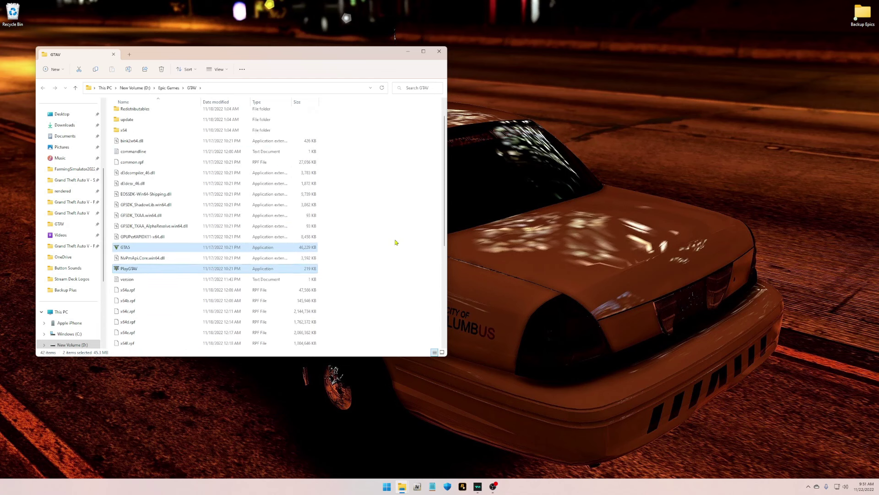
pyautogui.scroll(3, 395, 243)
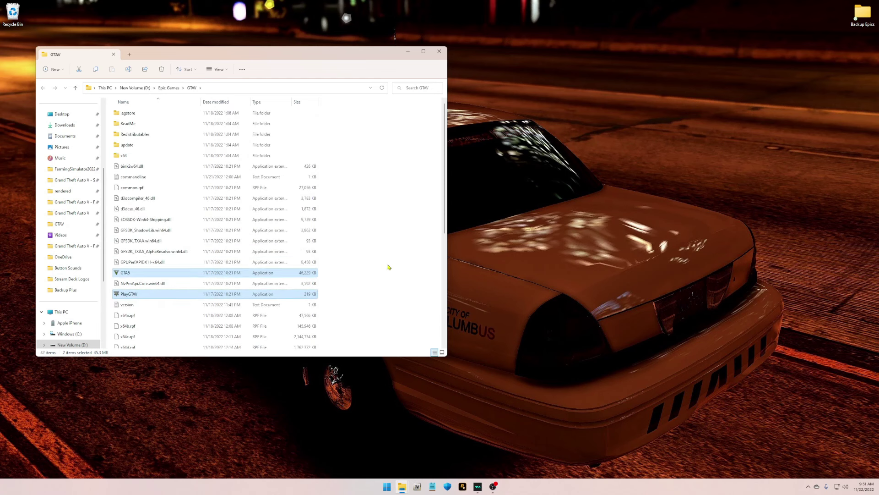
pyautogui.rightClick(307, 297)
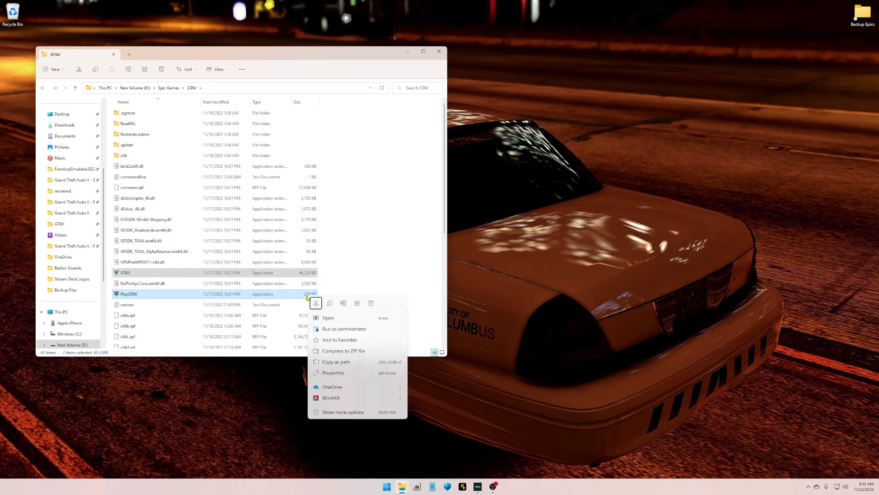
pyautogui.click(330, 304)
# Paste the copied GTA5 and PlayGTAV applications into the Backup Epics folder and close that folder's window.
pyautogui.doubleClick(863, 14)
pyautogui.moveTo(730, 53); pyautogui.dragTo(761, 59)
pyautogui.rightClick(642, 185)
pyautogui.click(652, 192)
pyautogui.click(629, 172)
pyautogui.click(818, 89)
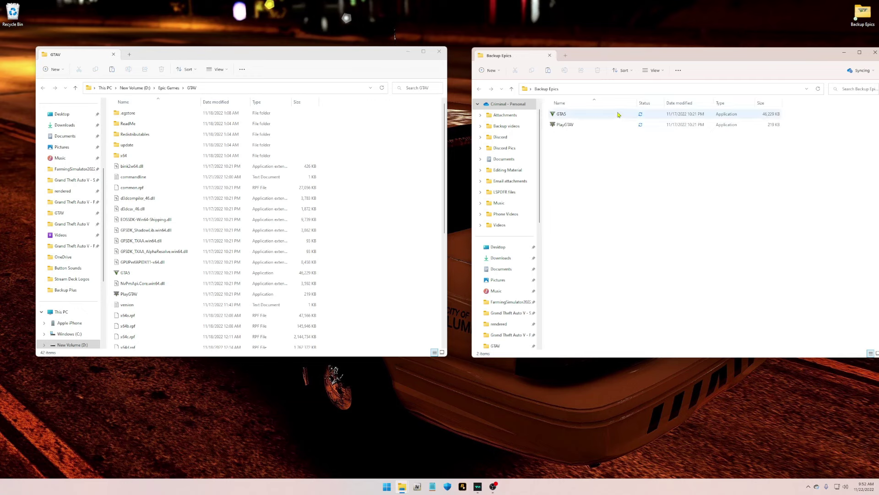
pyautogui.click(871, 54)
pyautogui.moveTo(862, 13); pyautogui.dragTo(709, 228)
pyautogui.moveTo(760, 142); pyautogui.dragTo(696, 277)
pyautogui.moveTo(721, 229); pyautogui.dragTo(865, 16)
pyautogui.click(800, 67)
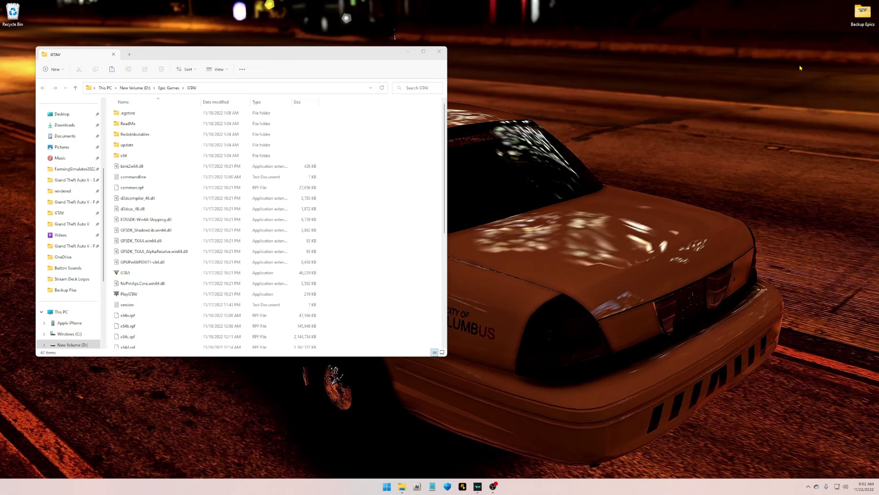
# Close the GTAV folder window, bring up the Steam Grand Theft Auto V folder for a look, and minimize it again.
pyautogui.click(441, 53)
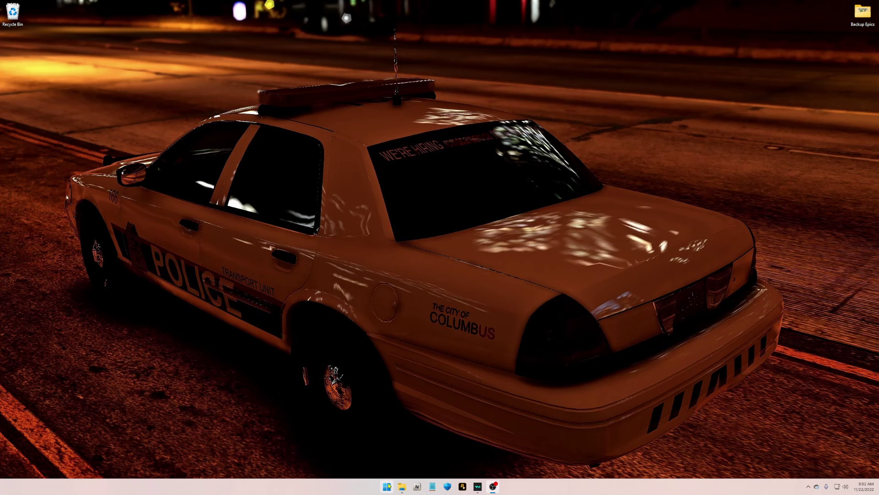
pyautogui.click(402, 487)
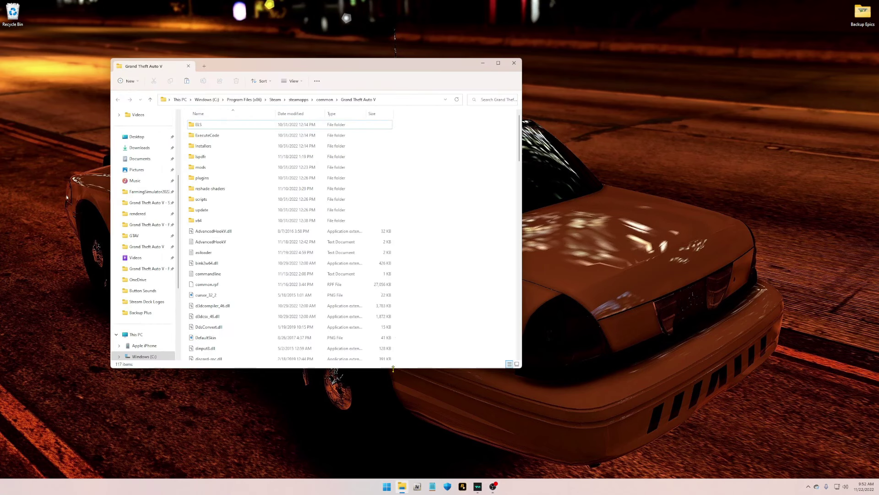
pyautogui.click(402, 486)
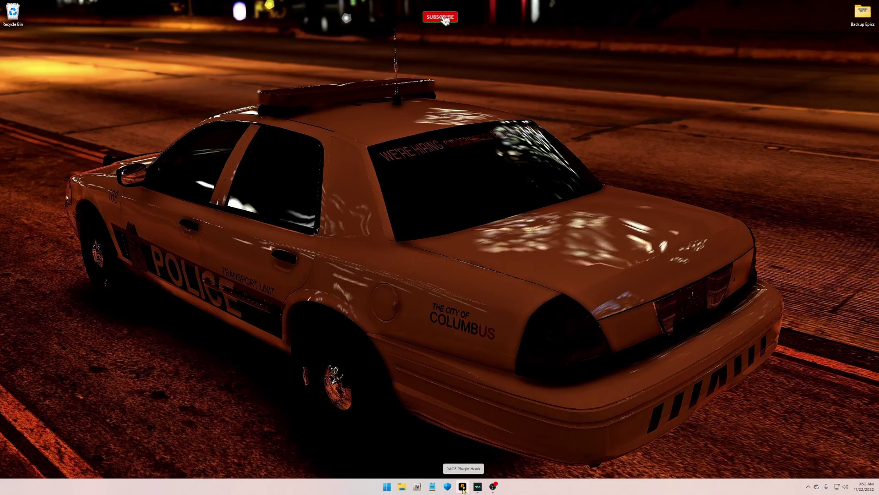
# Review the game version backup and revert options in RAGE Plugin Hook's game settings, and exit without changing anything.
pyautogui.click(463, 489)
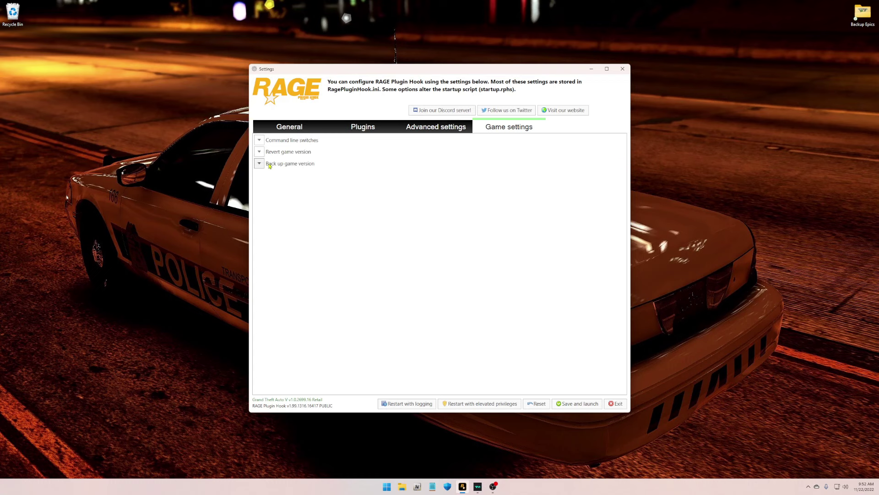
pyautogui.click(259, 163)
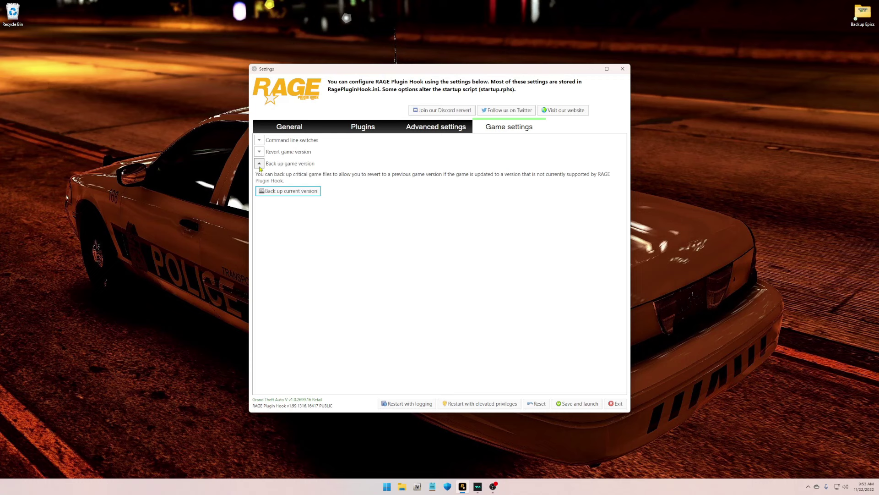
pyautogui.click(296, 164)
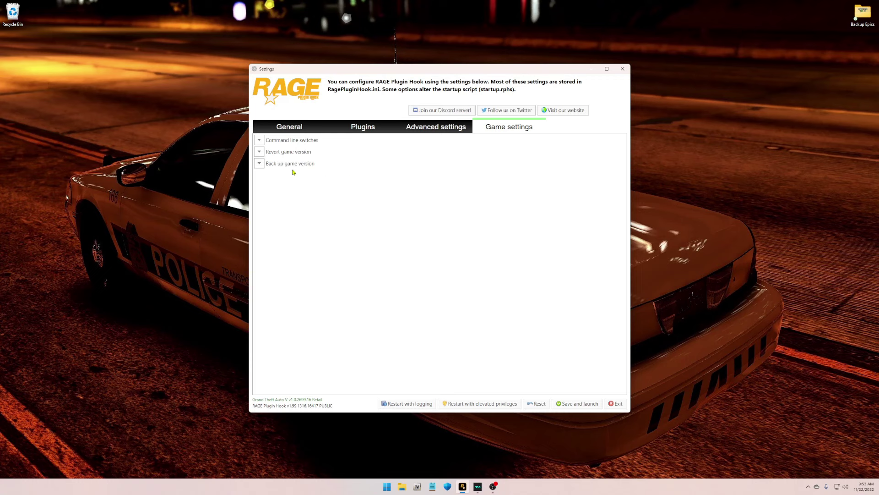
pyautogui.click(260, 151)
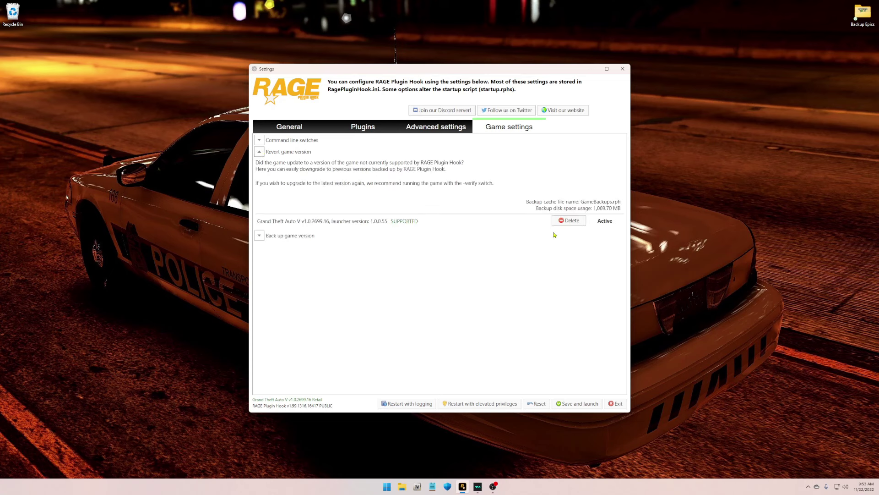
pyautogui.click(260, 152)
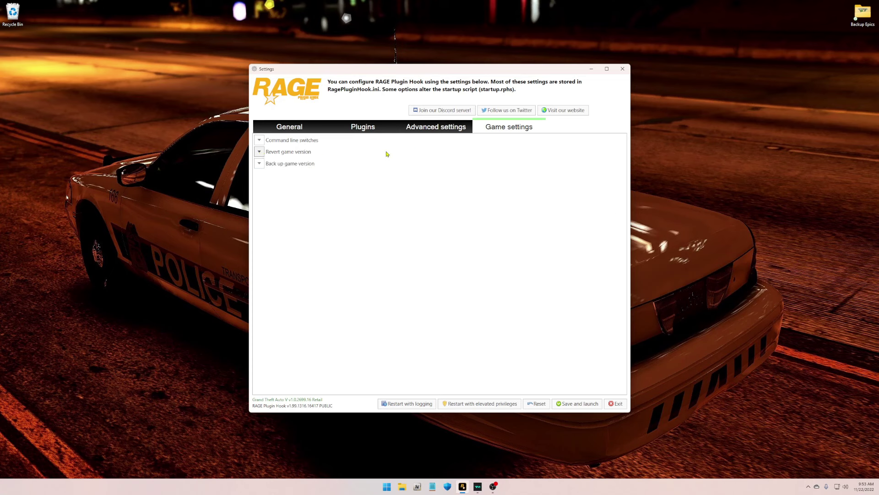
pyautogui.click(618, 404)
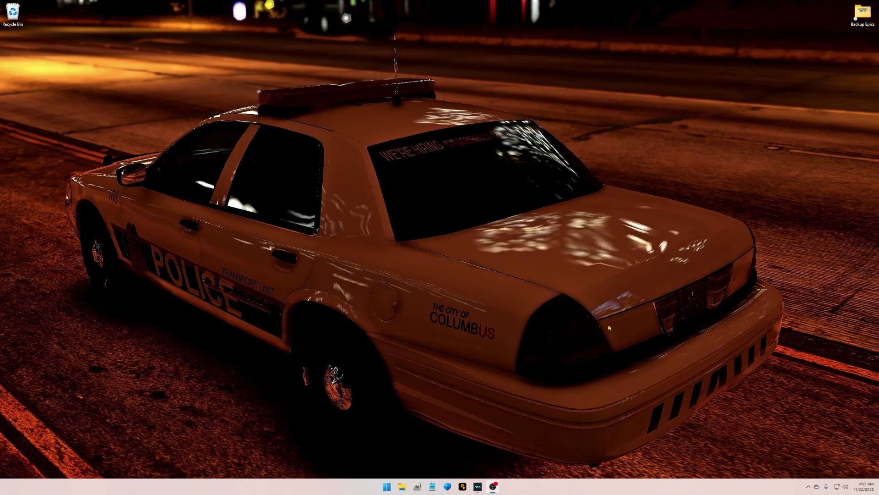
# Reopen the Steam Grand Theft Auto V folder and move its window aside to free desktop space.
pyautogui.rightClick(402, 486)
pyautogui.click(397, 422)
pyautogui.moveTo(300, 76); pyautogui.dragTo(264, 78)
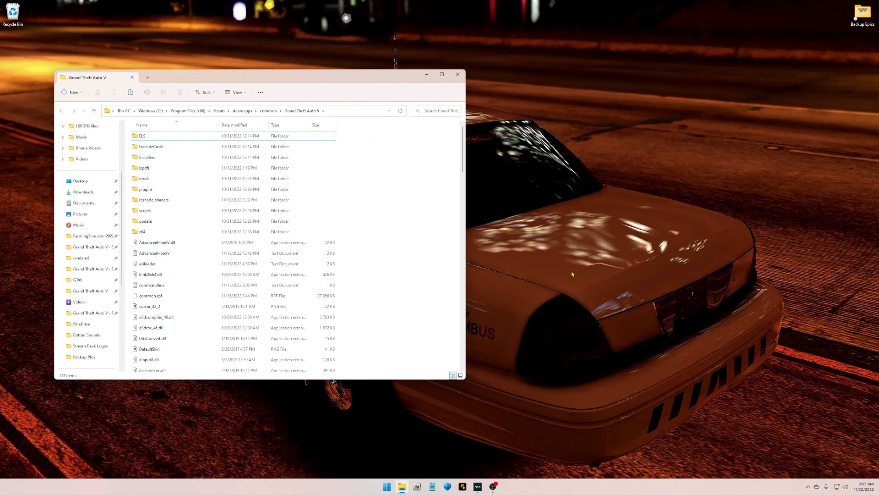
# Create a desktop folder named Backup Steam and place it below the Backup Epics folder.
pyautogui.rightClick(607, 278)
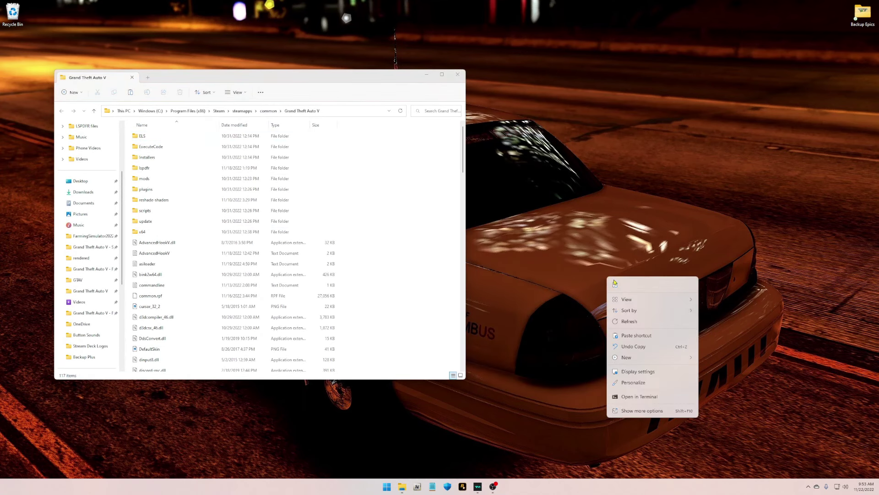
pyautogui.moveTo(626, 357)
pyautogui.click(723, 358)
pyautogui.write('Backup Steam')
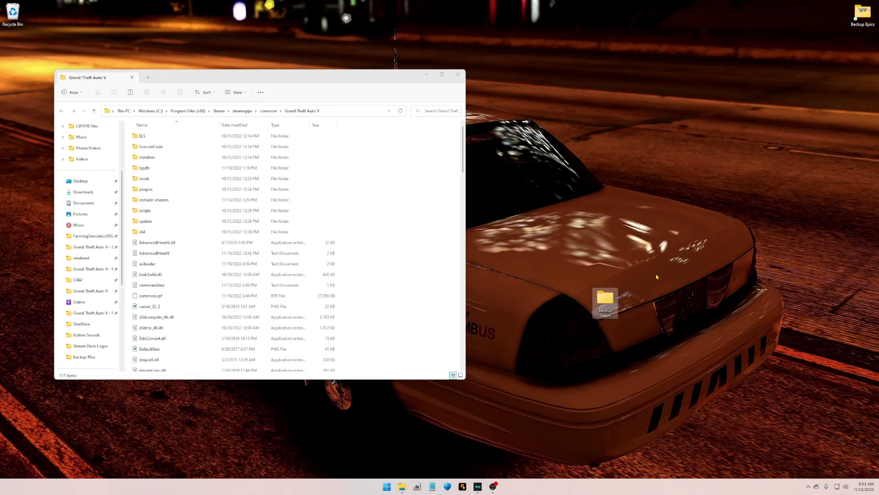
pyautogui.moveTo(607, 296); pyautogui.dragTo(864, 48)
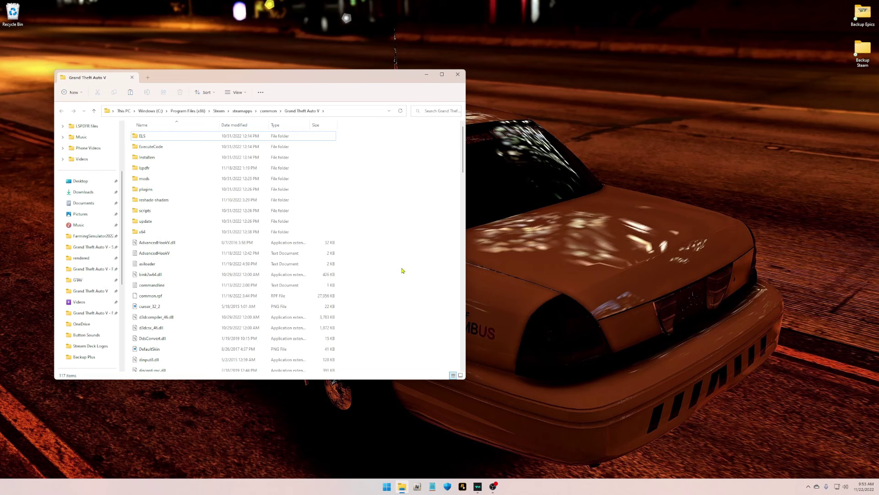
# Copy the GTA5, GTAVLanguageSelect, GTAVLauncher and PlayGTAV applications from the Steam Grand Theft Auto V folder.
pyautogui.scroll(-7, 402, 268)
pyautogui.scroll(-4, 402, 267)
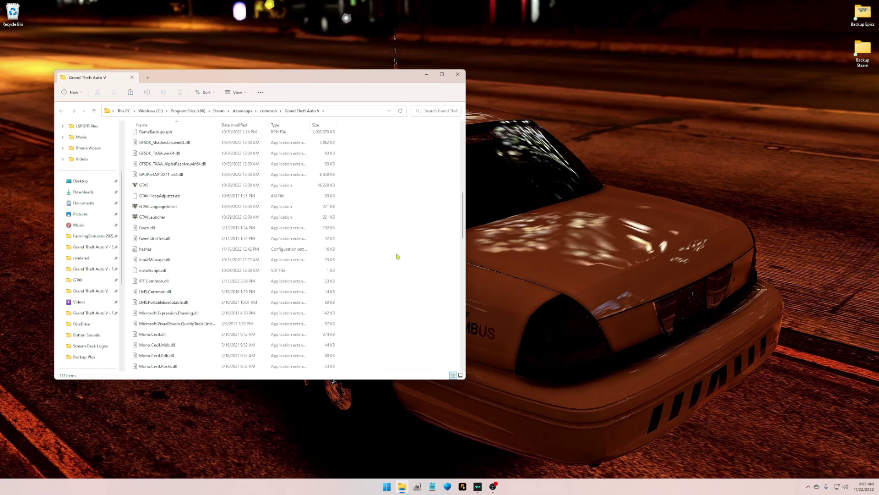
pyautogui.click(163, 184)
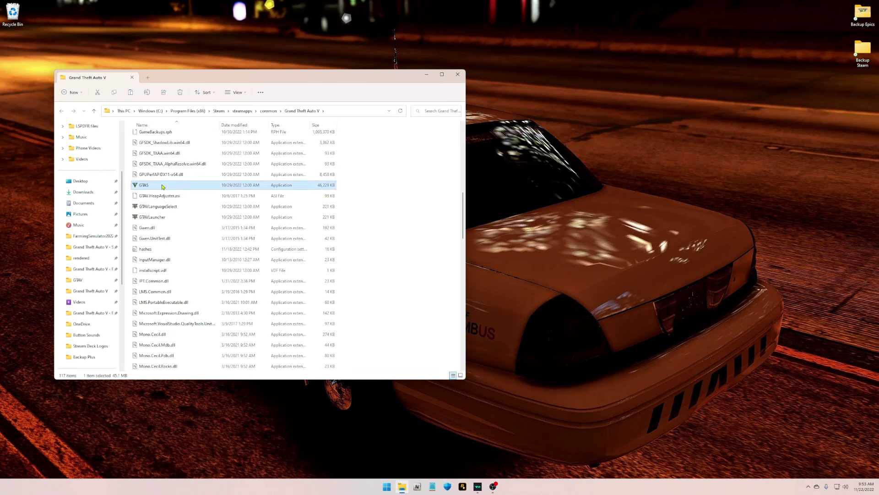
pyautogui.keyDown('ctrl'); pyautogui.click(158, 206); pyautogui.keyUp('ctrl')
pyautogui.keyDown('ctrl'); pyautogui.click(152, 217); pyautogui.keyUp('ctrl')
pyautogui.scroll(-7, 185, 238)
pyautogui.keyDown('ctrl'); pyautogui.click(185, 248); pyautogui.keyUp('ctrl')
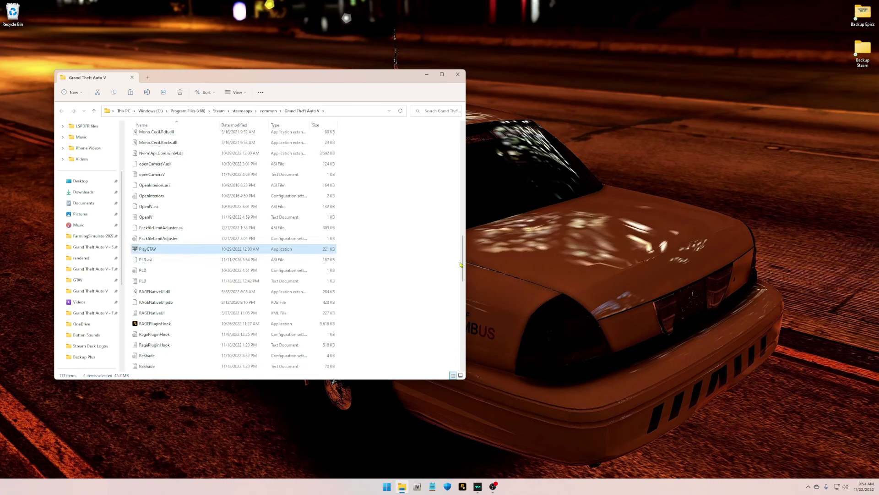
pyautogui.moveTo(463, 261); pyautogui.dragTo(463, 210)
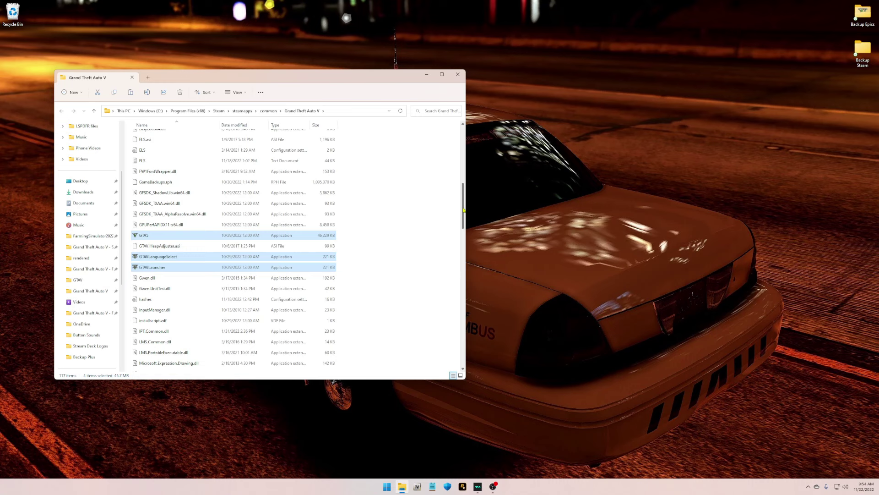
pyautogui.moveTo(463, 210); pyautogui.dragTo(472, 266)
pyautogui.click(412, 206)
# Paste the four copied game applications into the Backup Steam folder and close both folder windows.
pyautogui.doubleClick(857, 53)
pyautogui.moveTo(380, 91); pyautogui.dragTo(809, 73)
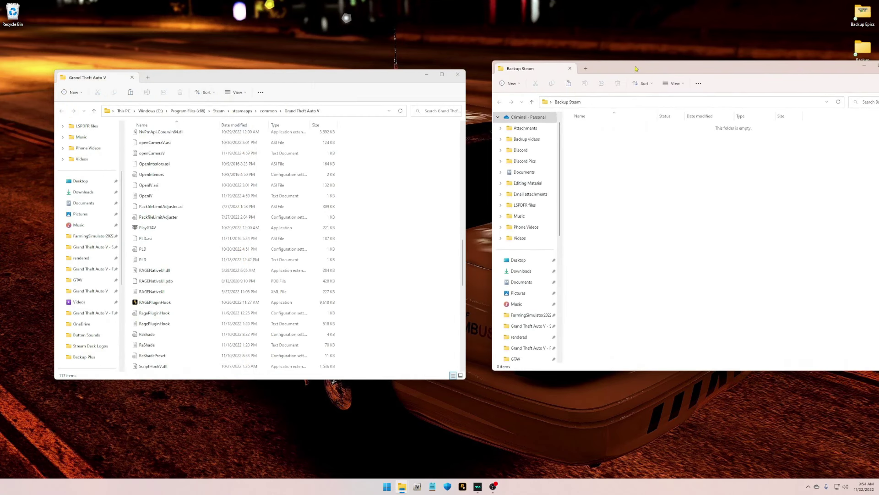
pyautogui.moveTo(636, 69); pyautogui.dragTo(608, 69)
pyautogui.hotkey('ctrl', 'v')
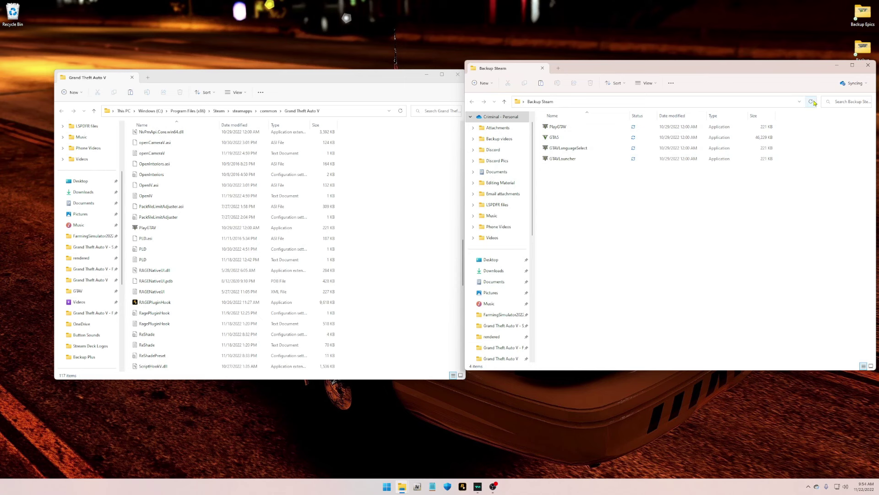
pyautogui.click(868, 65)
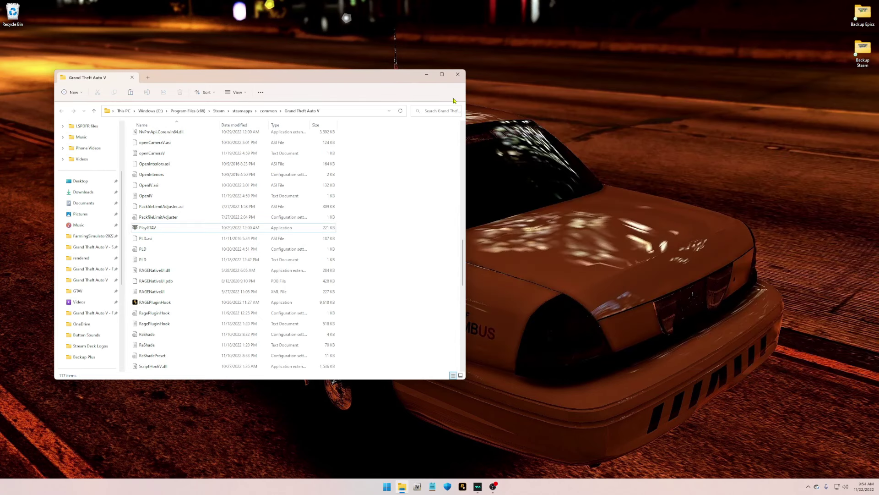
pyautogui.click(457, 75)
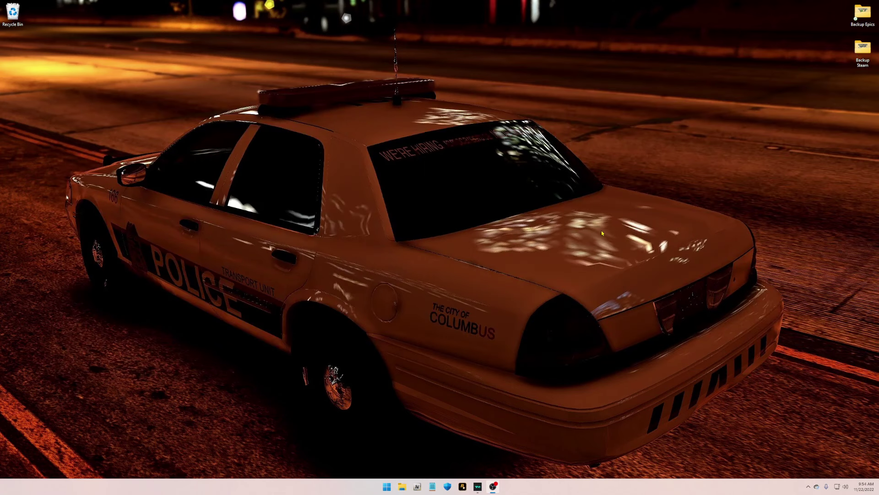